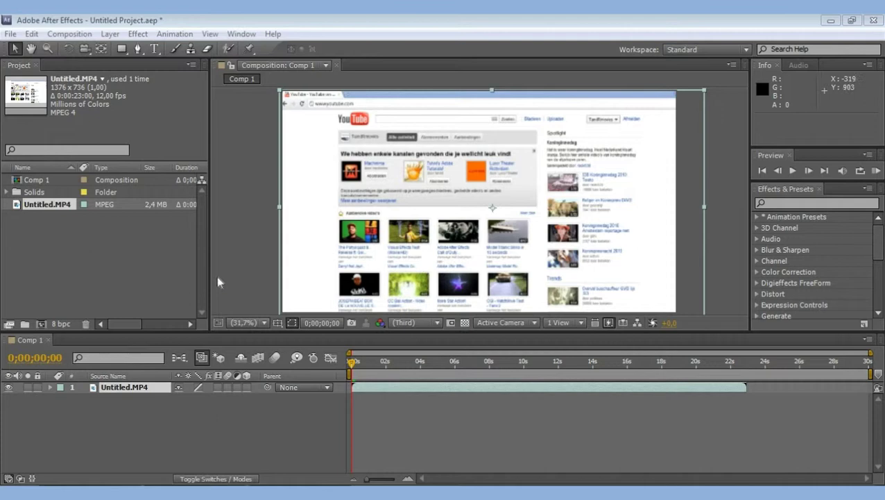
Widen the Project file list and select the Untitled.MP4 layer in the timeline.
drag(213, 278, 173, 269)
click(176, 406)
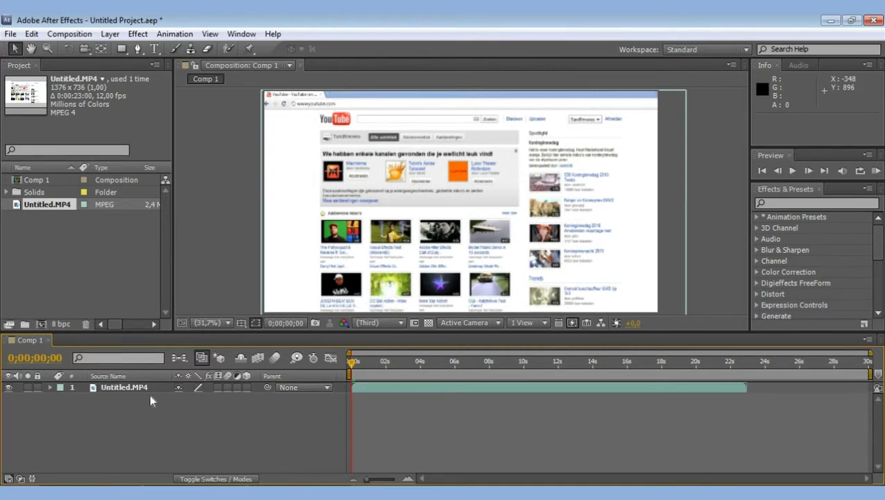
click(150, 386)
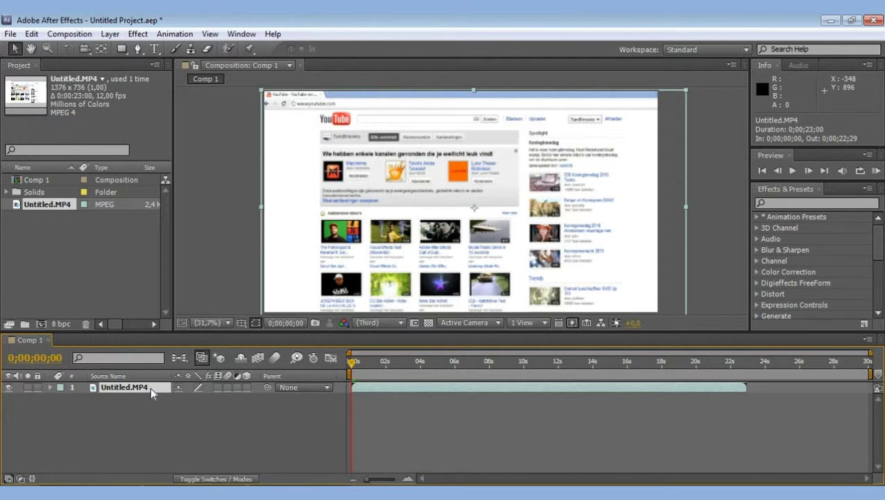
Enable Time Remapping on the Untitled.MP4 layer from its Time context menu.
right_click(150, 386)
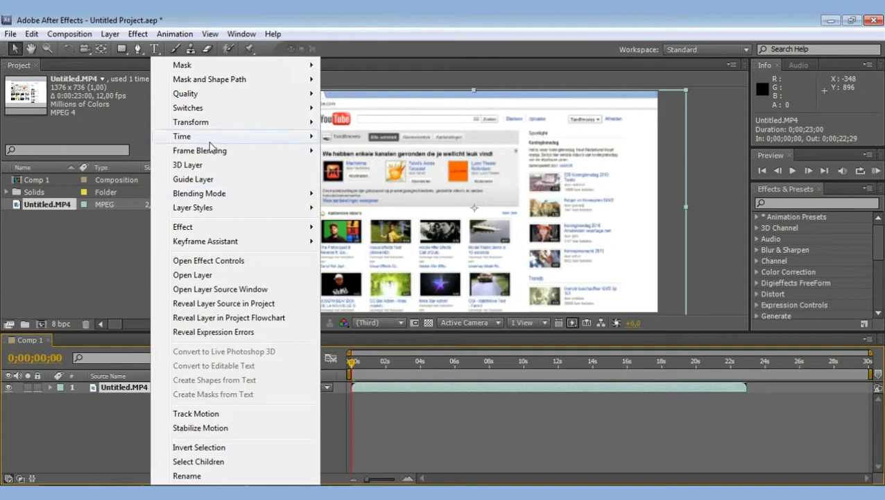
mouse_move(209, 137)
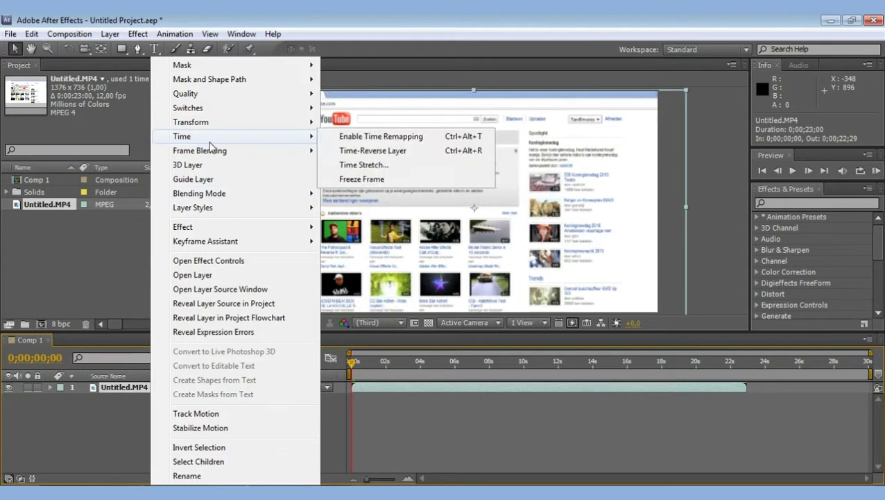
click(408, 137)
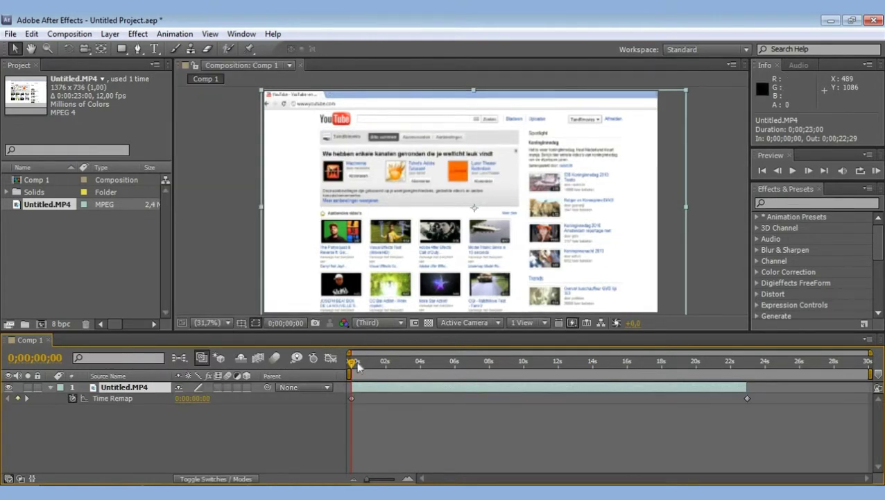
Add a Time Remap keyframe at 6 seconds, then move the playhead to 10 seconds.
drag(349, 366, 458, 371)
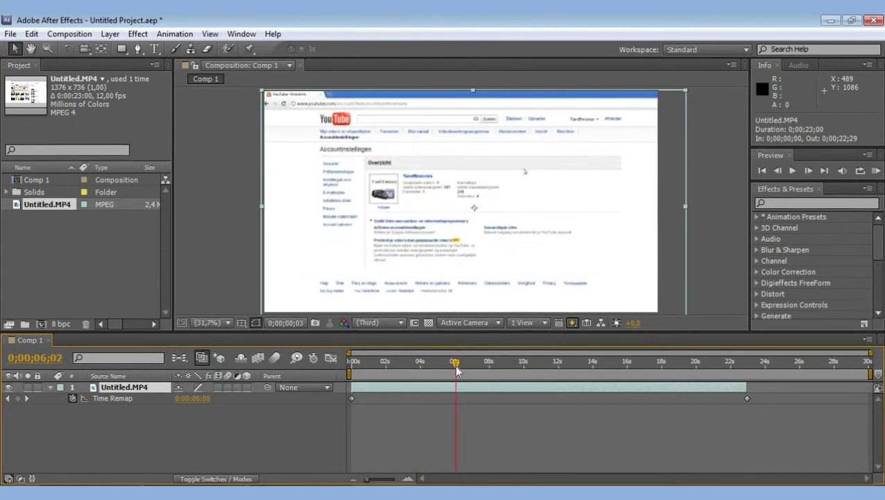
click(18, 397)
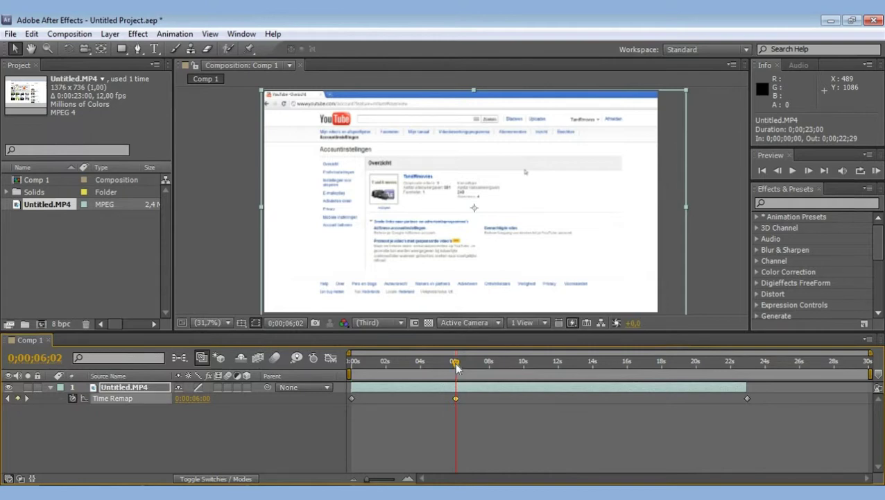
drag(456, 368, 522, 367)
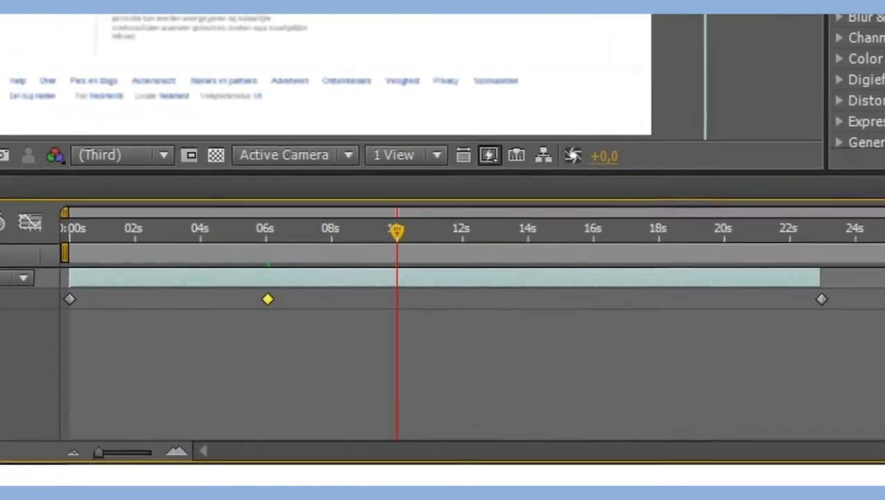
Key Time Remap at 10 s, drag it down to 6,07 s in the graph, and preview from 5 s.
key(alt+shift+p)
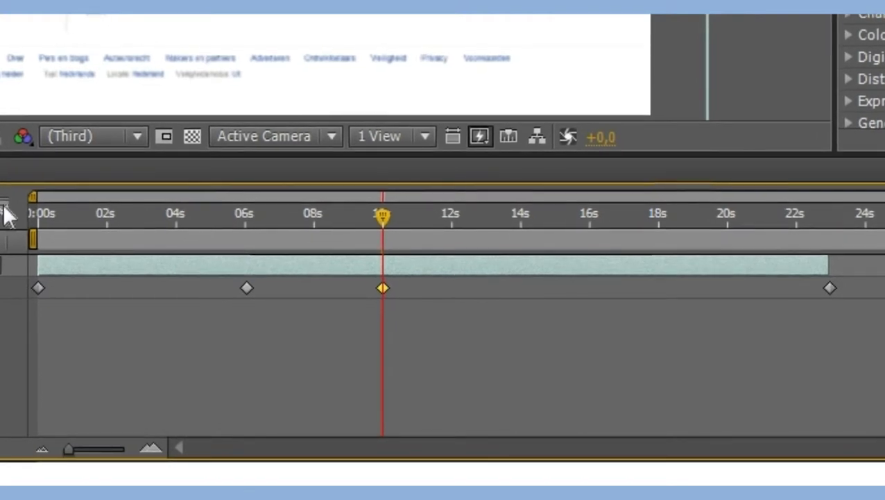
click(5, 209)
mouse_move(382, 335)
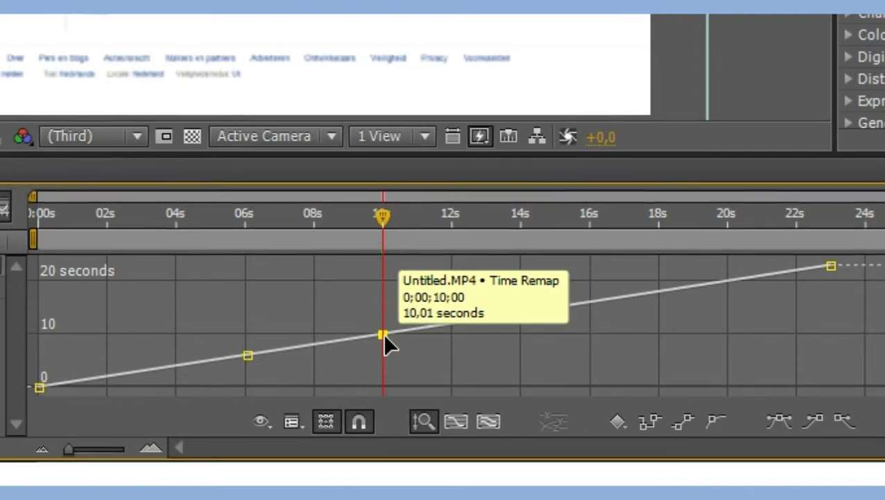
mouse_move(384, 337)
mouse_down()
mouse_move(385, 352)
mouse_move(365, 355)
mouse_move(385, 354)
mouse_up()
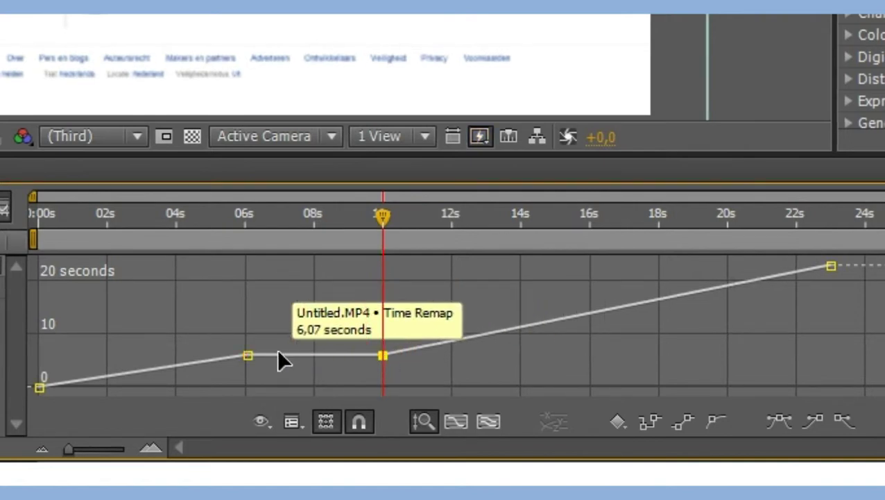
drag(380, 219, 221, 219)
key(space)
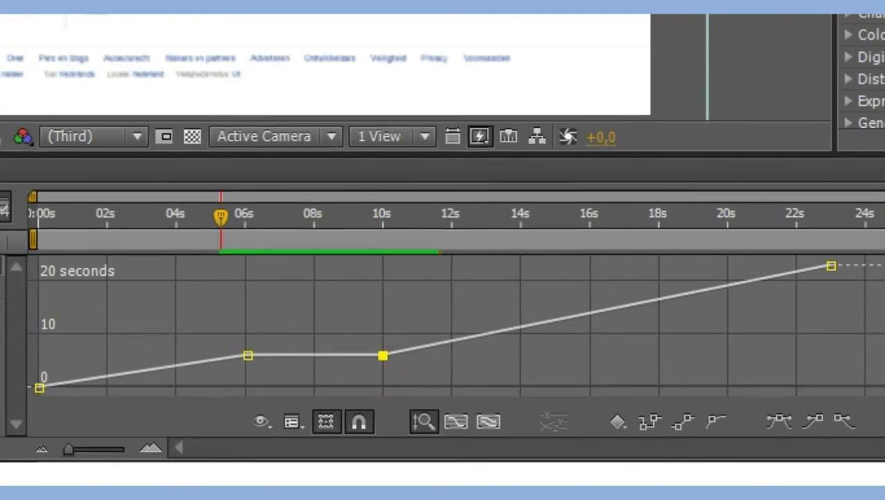
key(space)
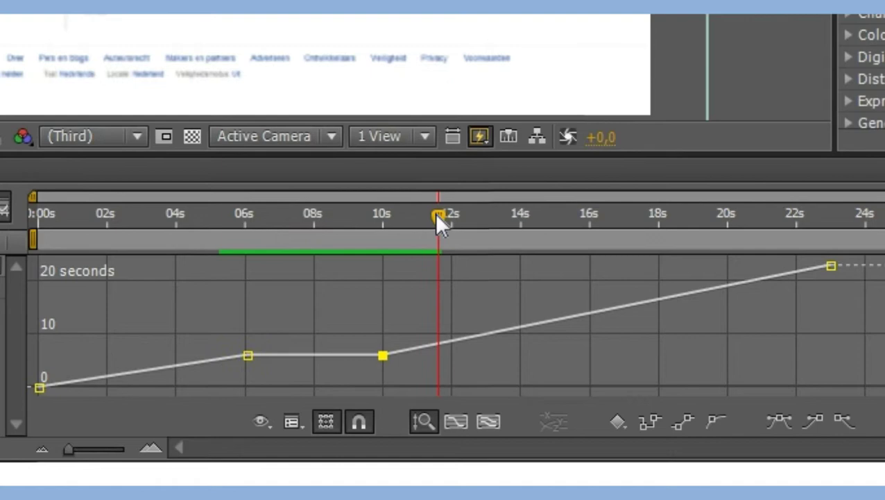
drag(437, 219, 250, 306)
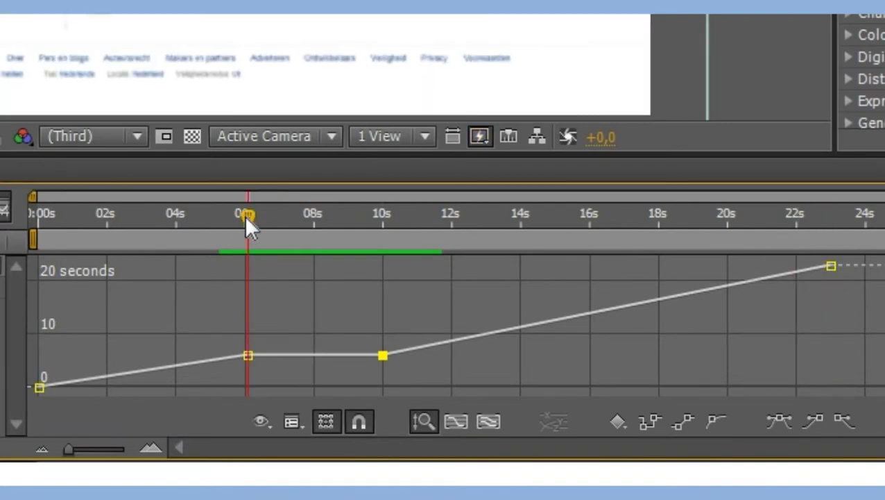
drag(248, 223, 245, 252)
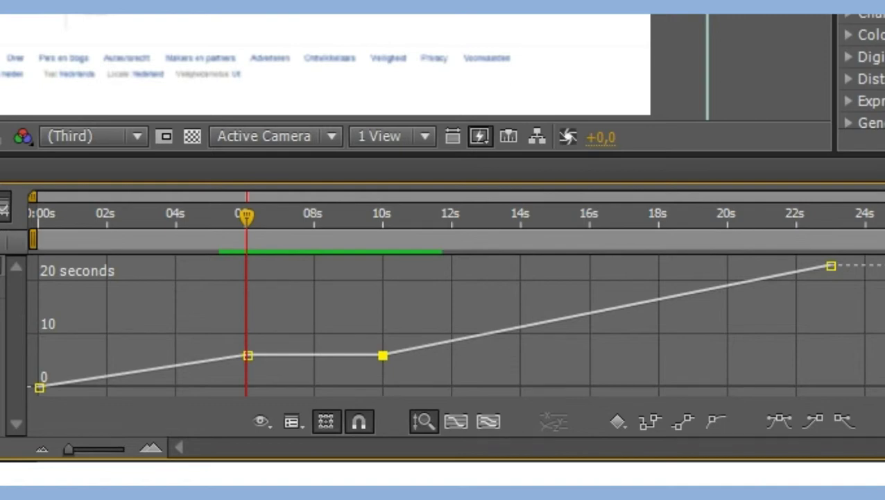
Delete the old Time Remap hold and clear the selection.
key(ctrl+shift+a)
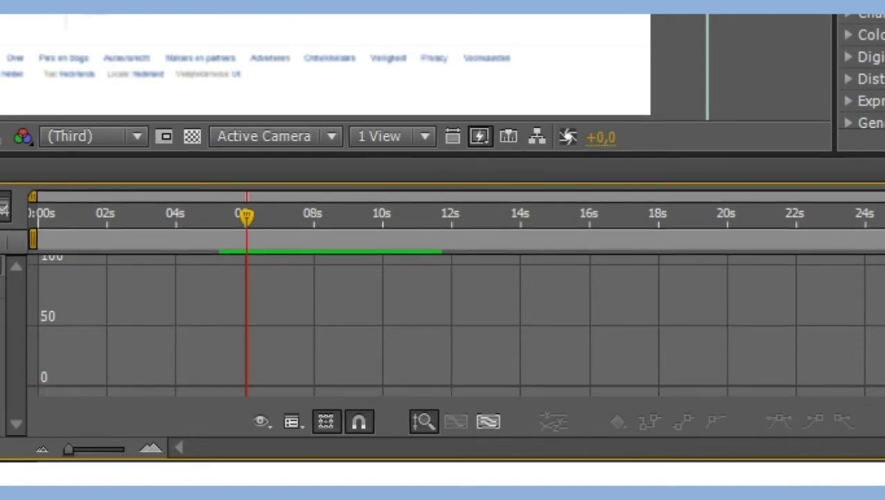
key(Delete)
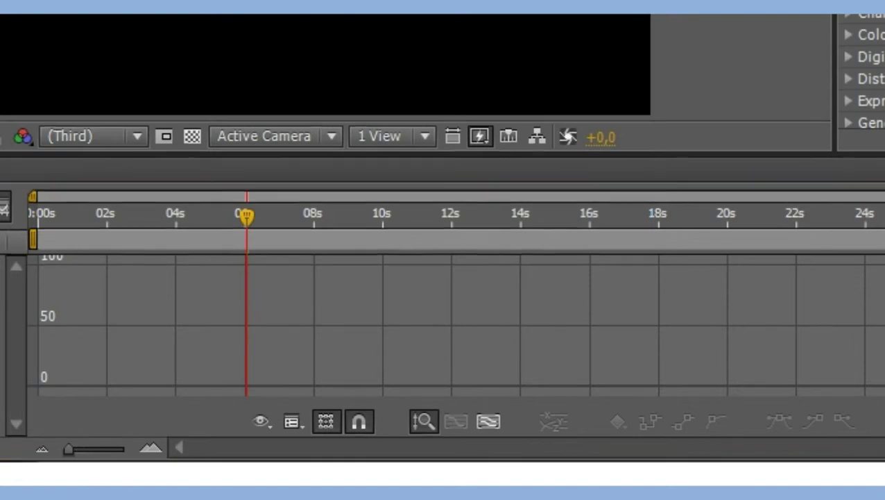
key(Return)
key(ctrl+shift+a)
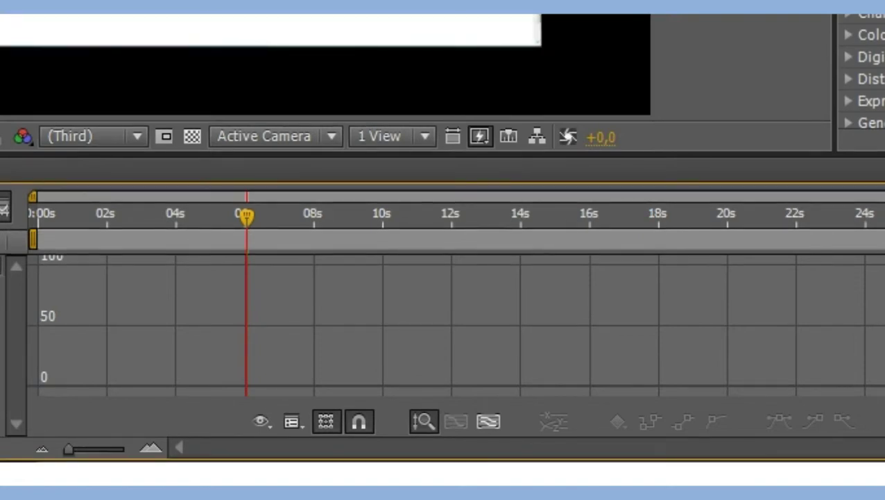
Leave the Graph Editor, return to 0 s, and show the layer's Time Remap keyframes at 0 and ~23 s.
key(shift+F3)
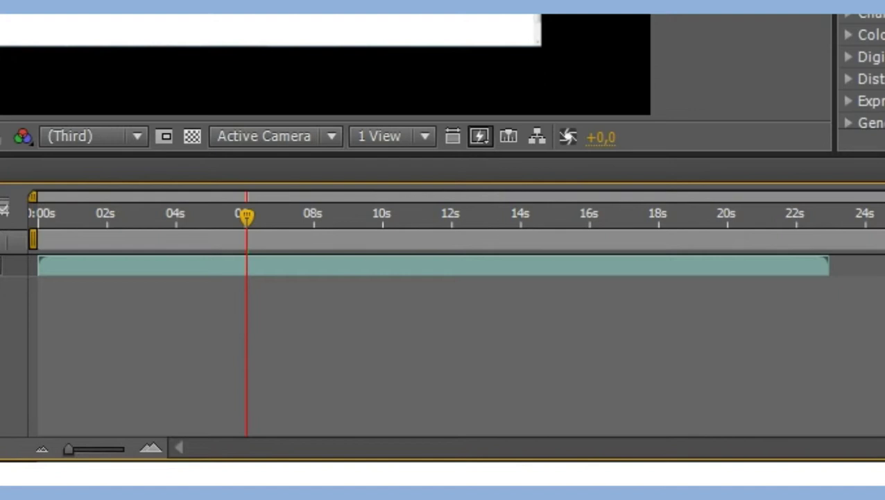
drag(254, 217, 28, 235)
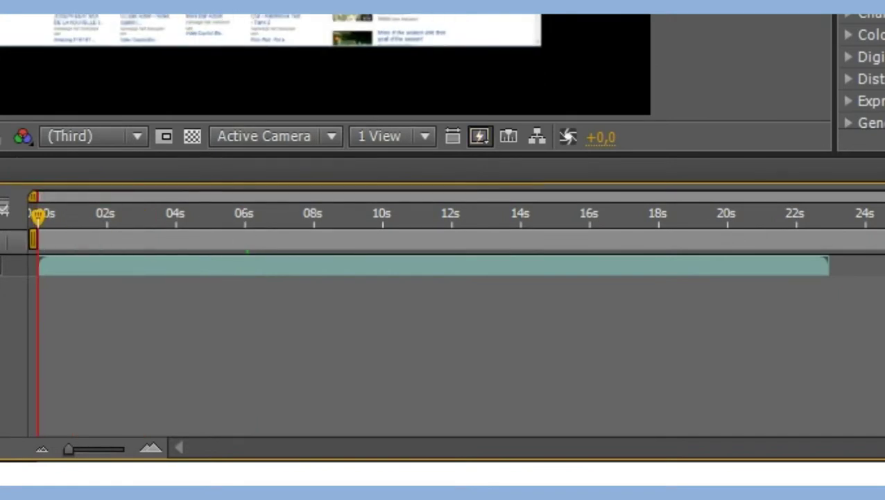
key(ctrl+a)
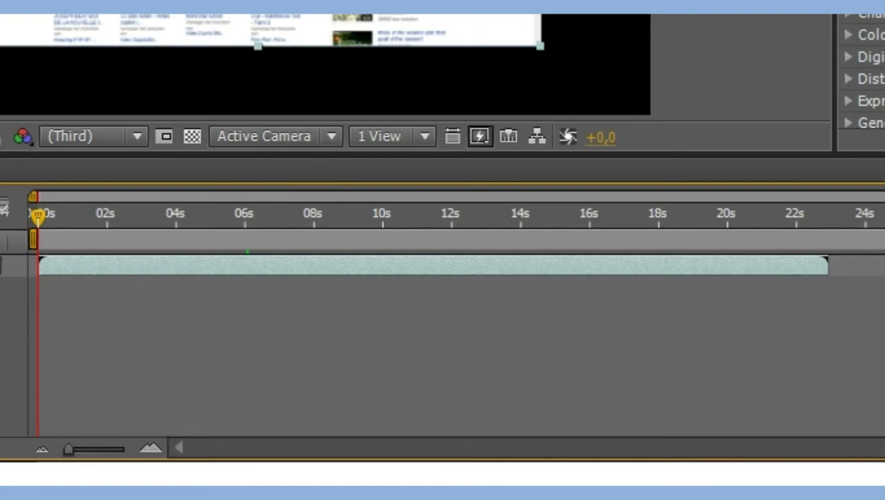
key(u)
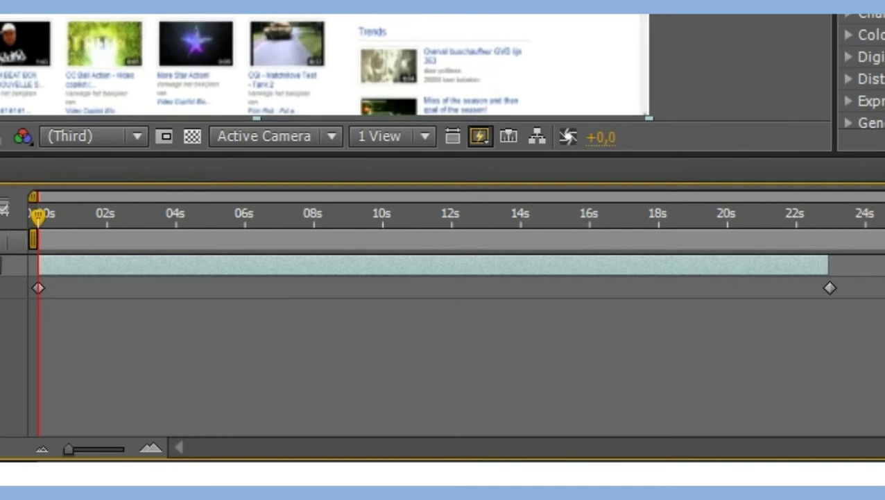
Add a Time Remap keyframe at 6 s and shift the later keyframes about 2.6 s right, to 8.6 s.
drag(176, 82, 178, 84)
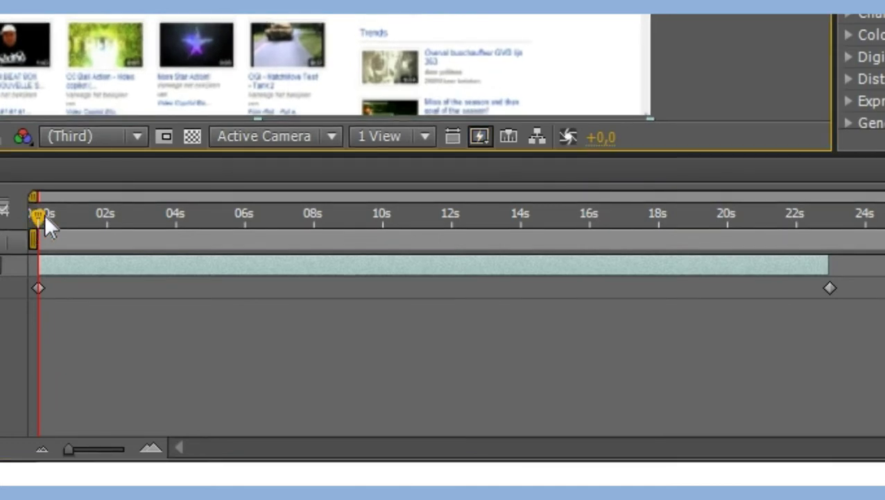
drag(38, 212, 244, 204)
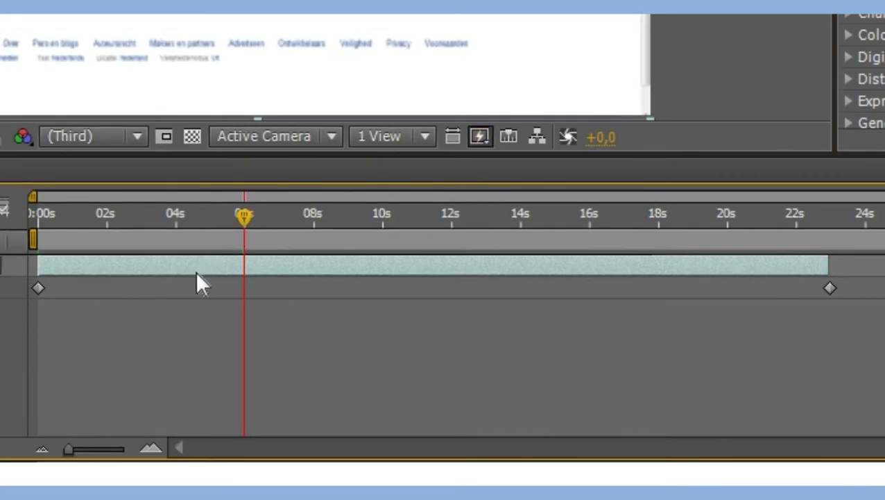
key(alt+shift+p)
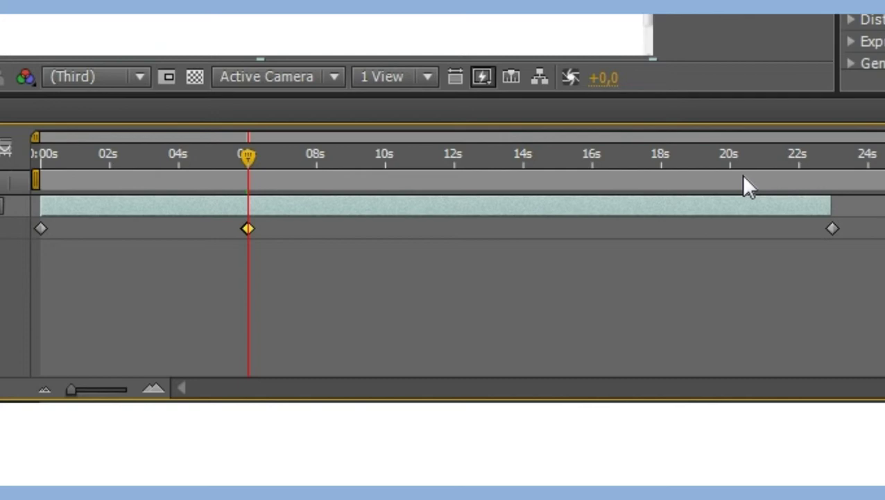
click(832, 229)
drag(832, 229, 884, 230)
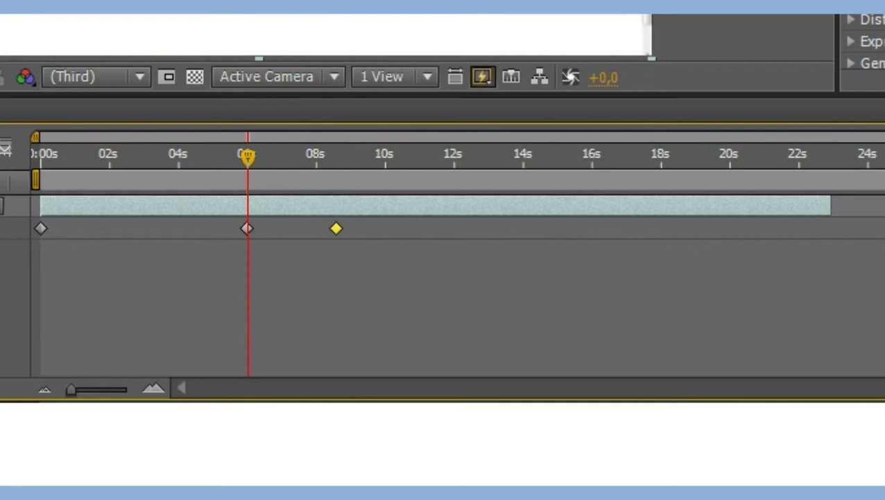
Show the time-remap graph and preview playback from just before 6 seconds.
click(6, 149)
click(177, 272)
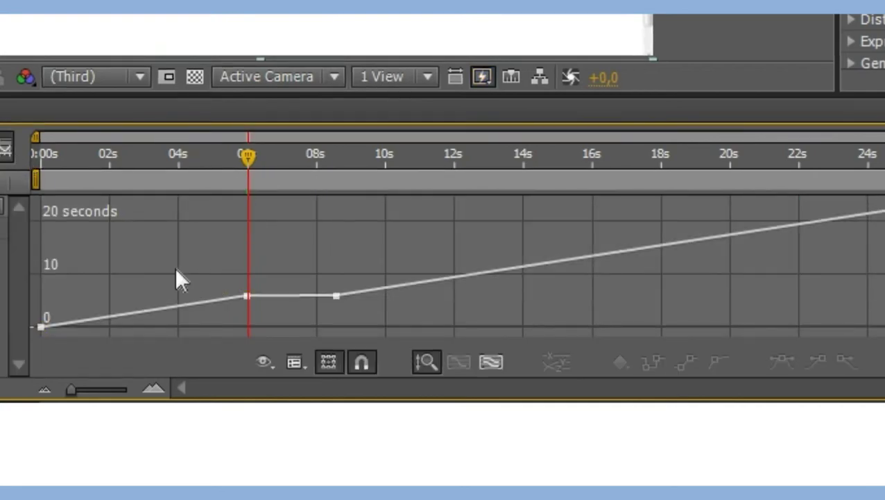
drag(248, 173, 217, 173)
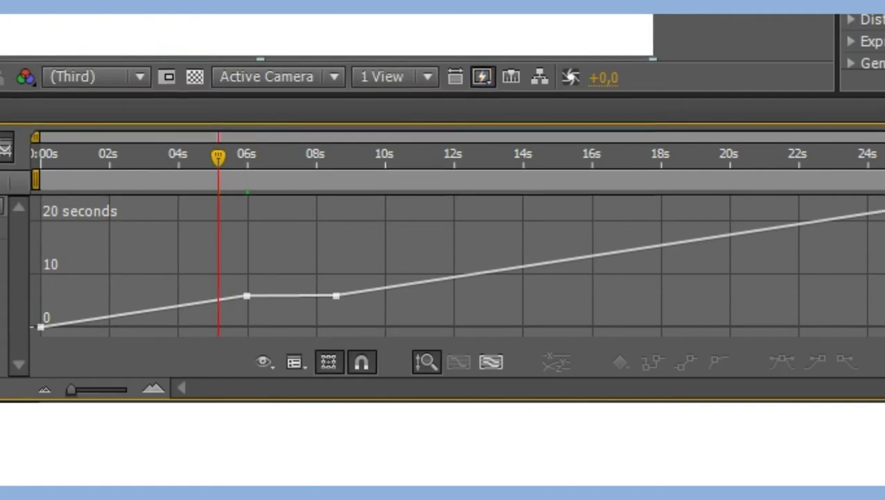
key(space)
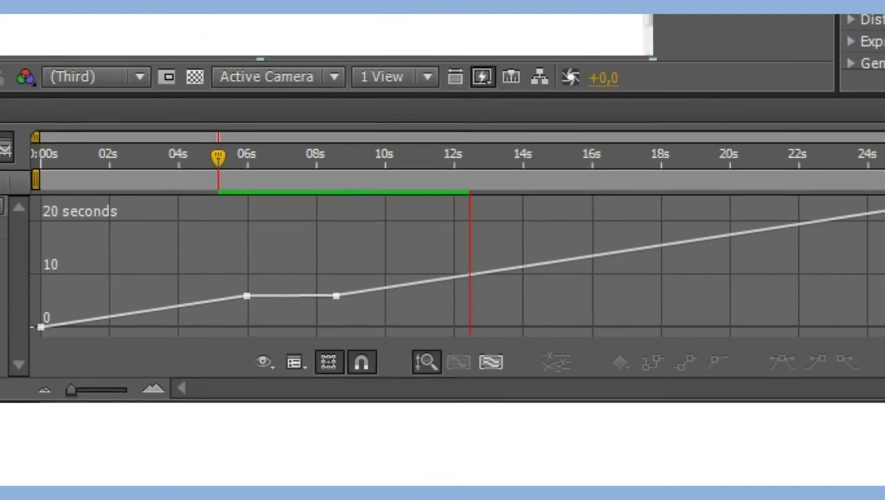
key(space)
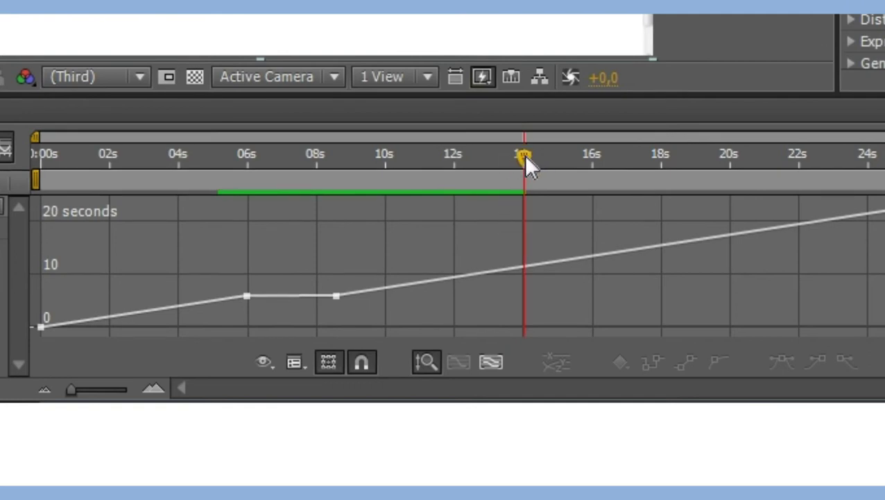
Scrub through the 6 s to about 8.7 s hold and the rest of the clip.
drag(524, 154, 250, 166)
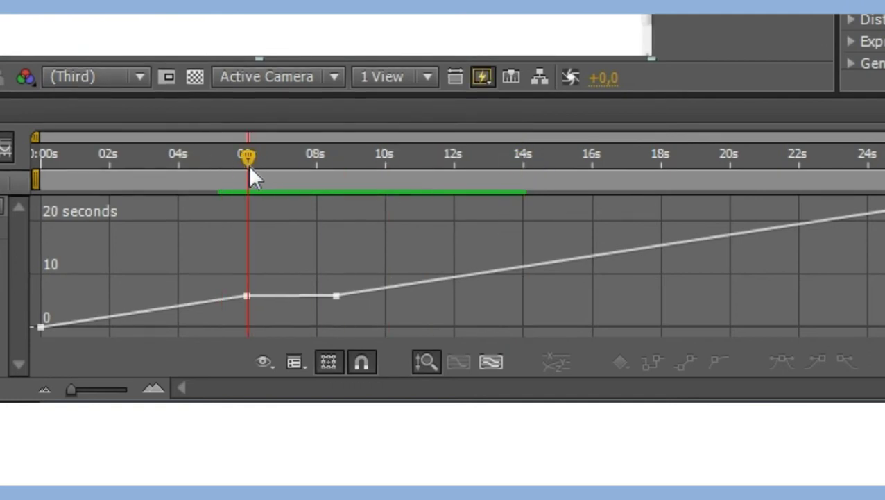
click(337, 163)
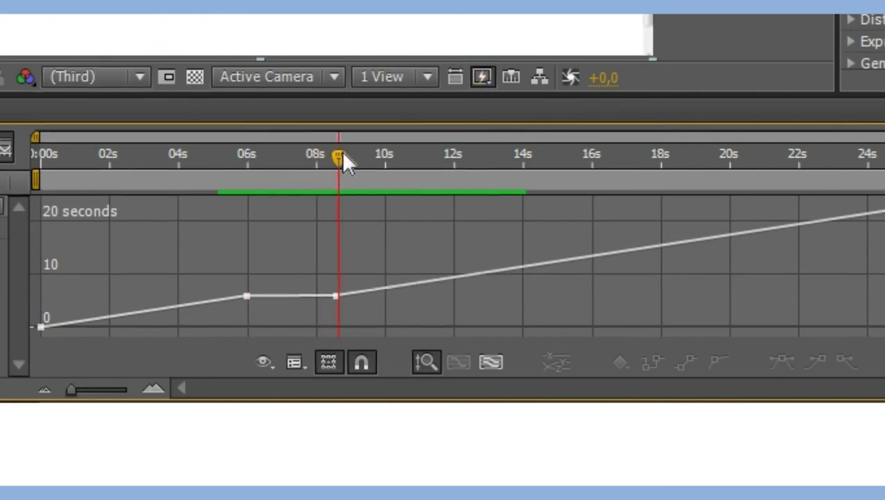
drag(345, 165, 249, 202)
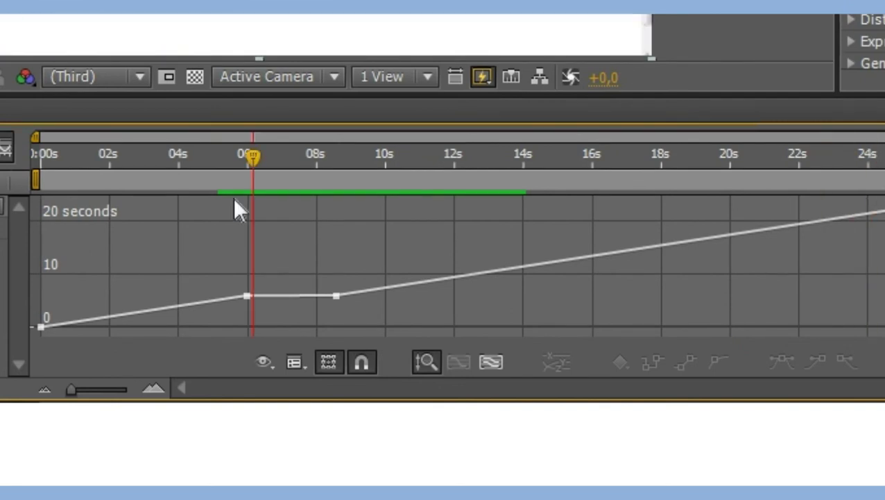
Return to the layer view and scrub from 0 s past the 6 s keyframe to check the hold.
click(6, 149)
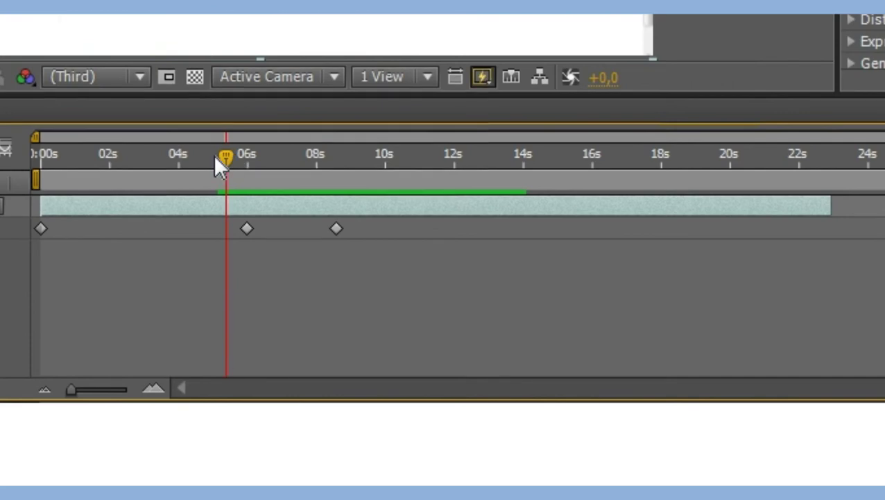
drag(214, 157, 241, 160)
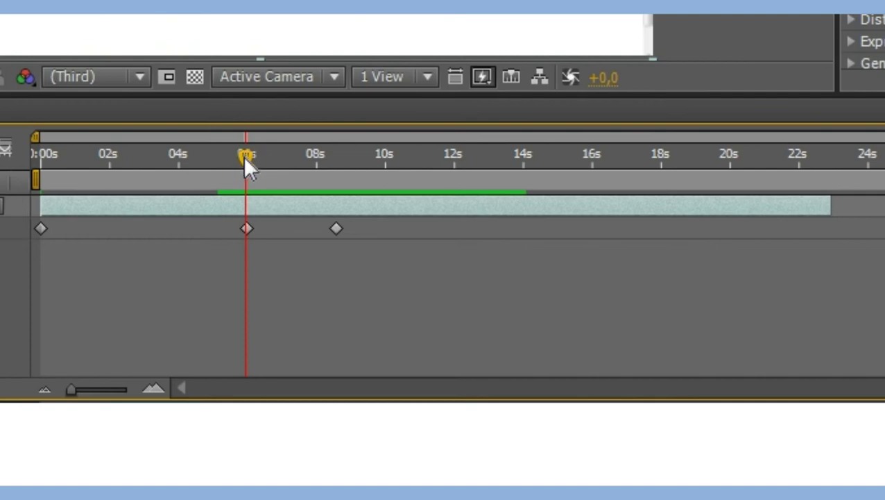
drag(244, 156, 196, 164)
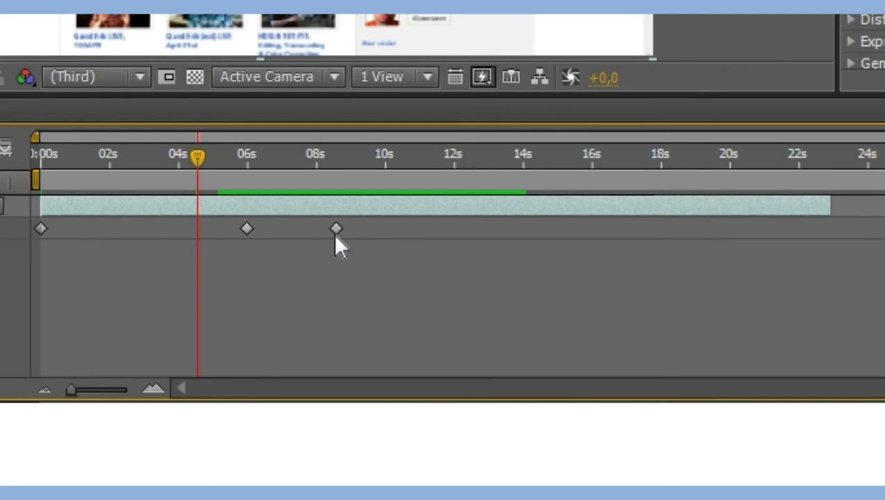